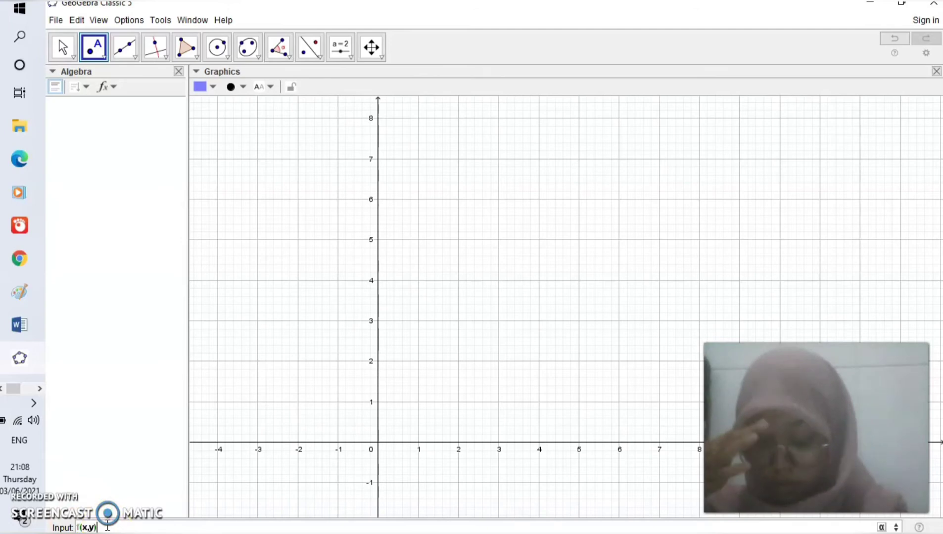
Define the two-variable objective function f(x,y)=50000x+4000y
left_click(133, 500)
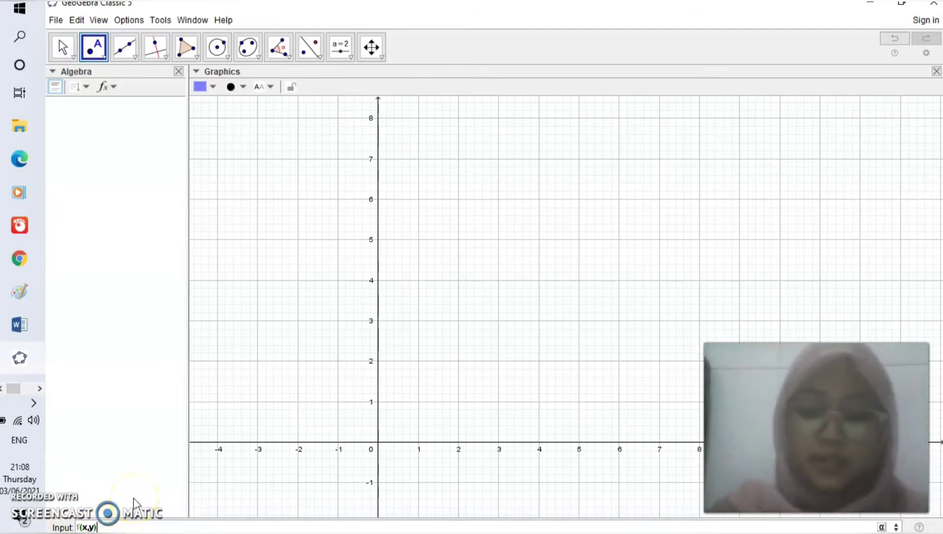
type("=")
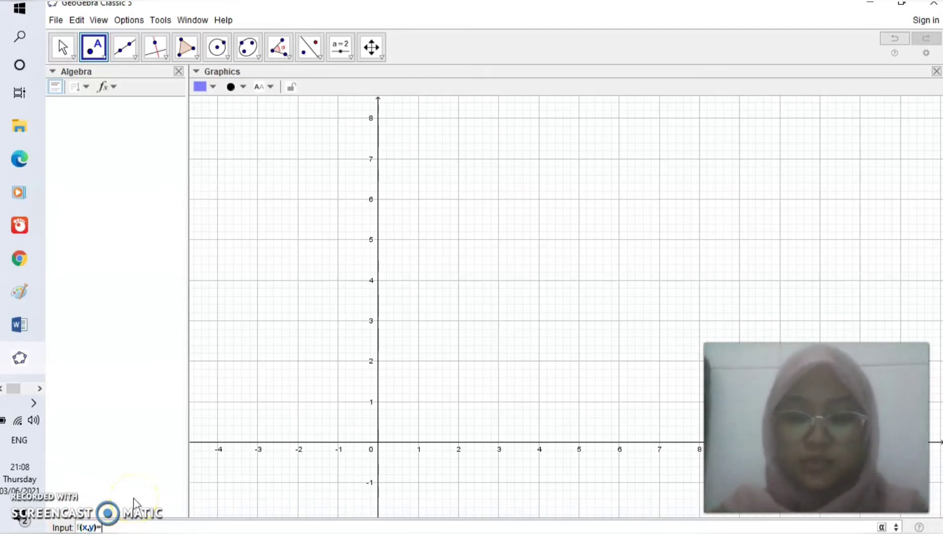
type("50000x")
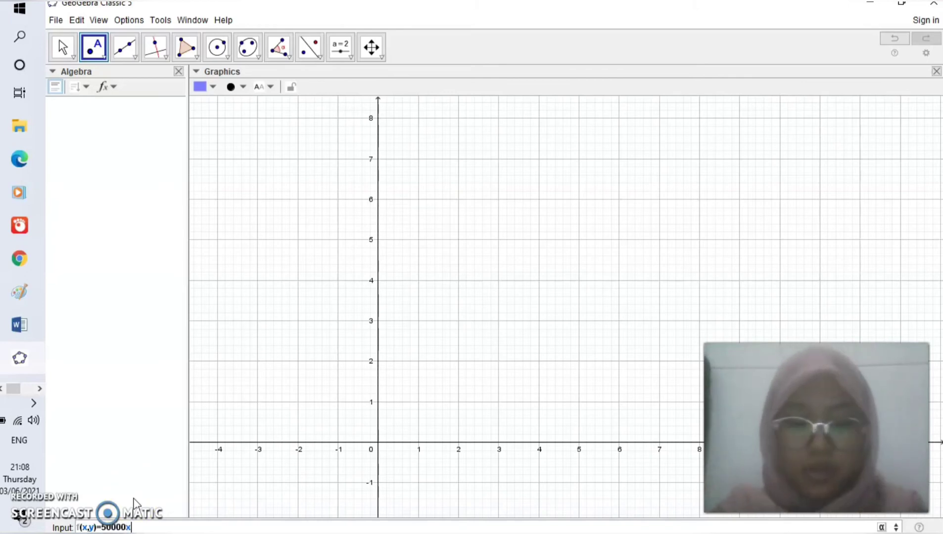
type("+4000")
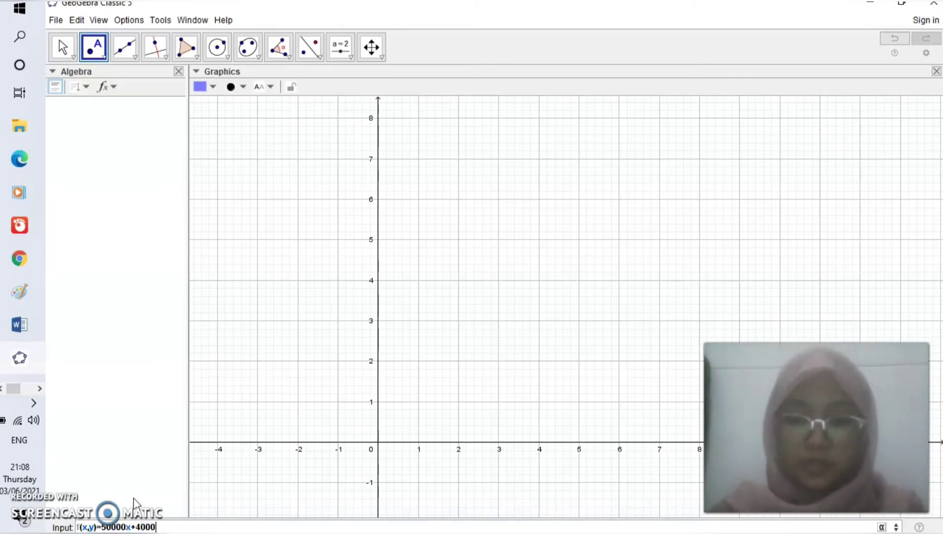
left_click(170, 526)
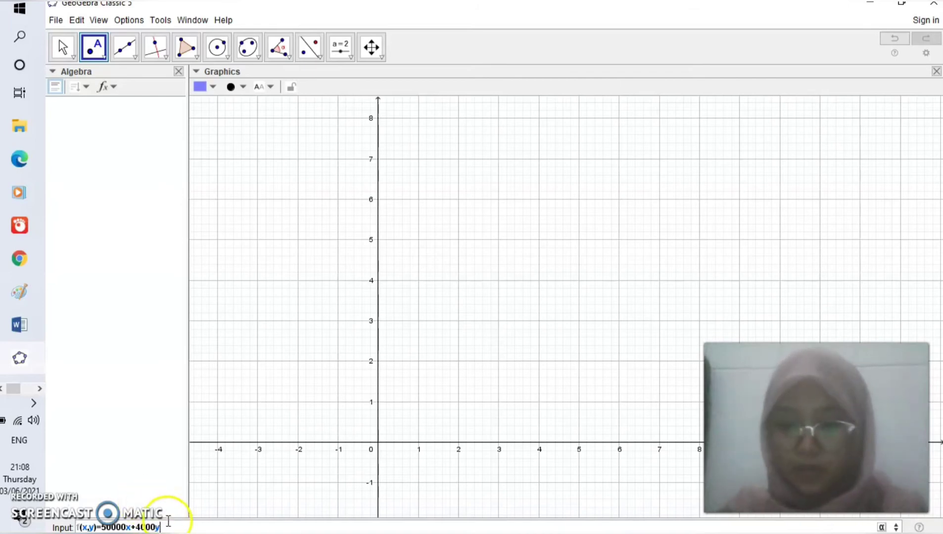
type("y")
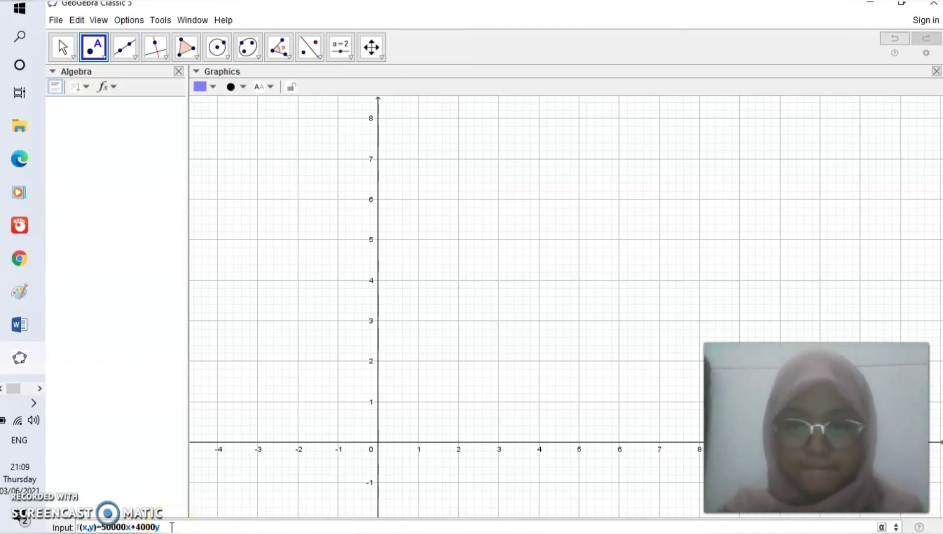
key("Return")
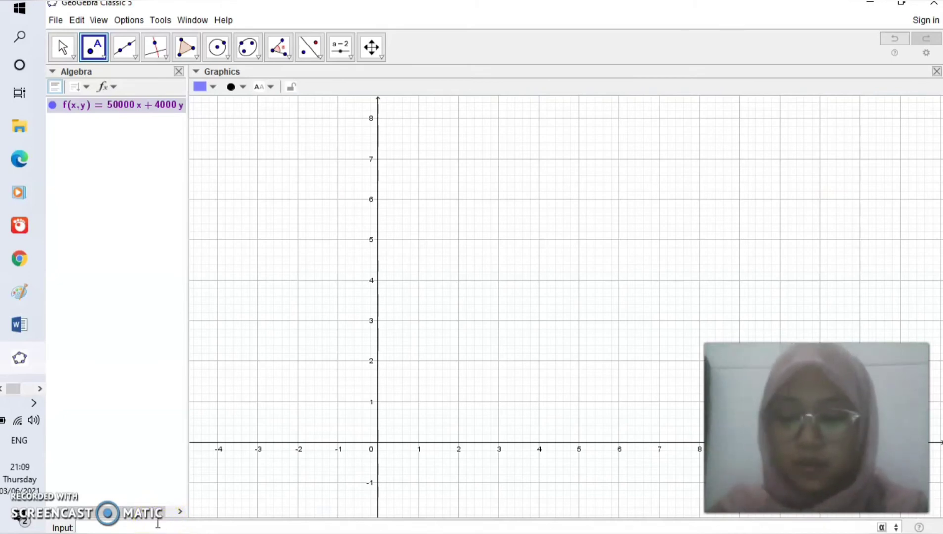
Enter x+y≤8 as the first constraint of a new inequality
type("x+y")
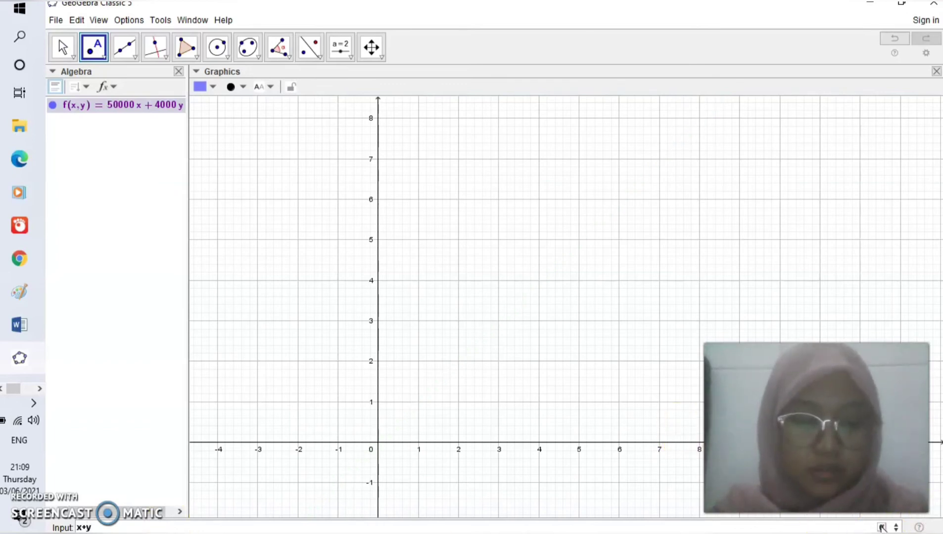
left_click(882, 527)
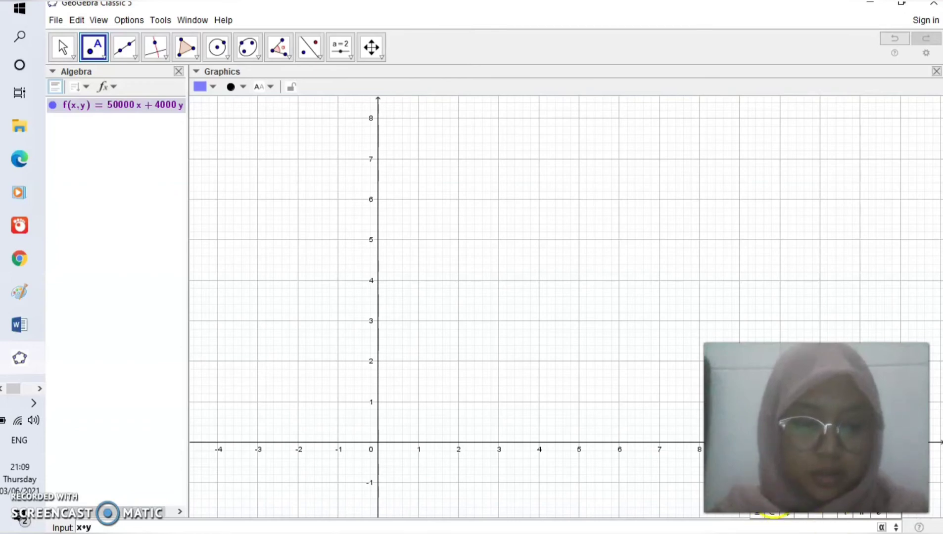
left_click(772, 515)
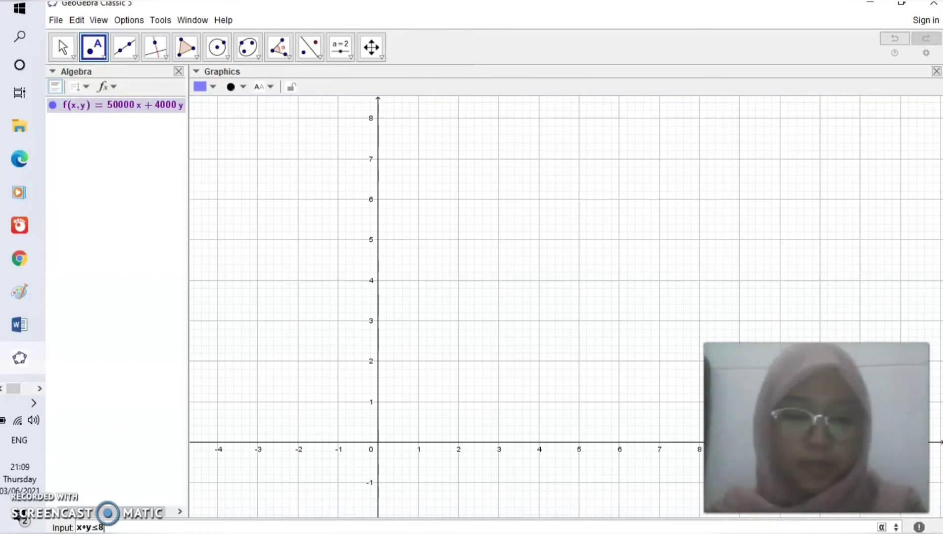
key("Return")
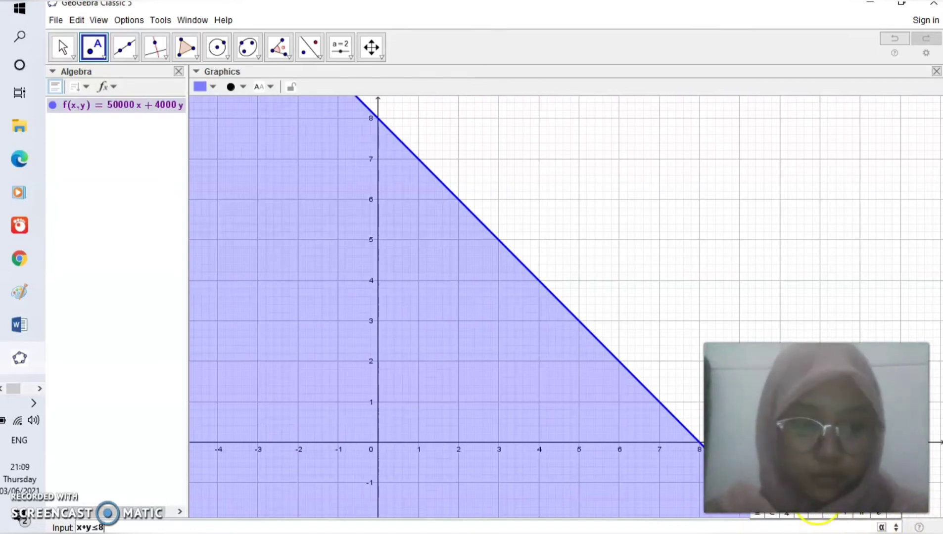
Extend the inequality with a logical AND and the second constraint x+2y≤12
type("∧")
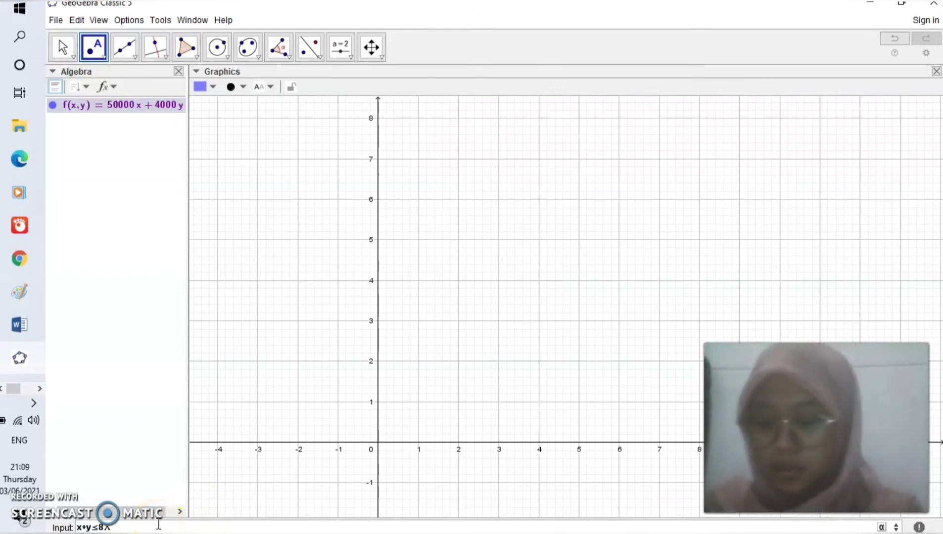
type("x")
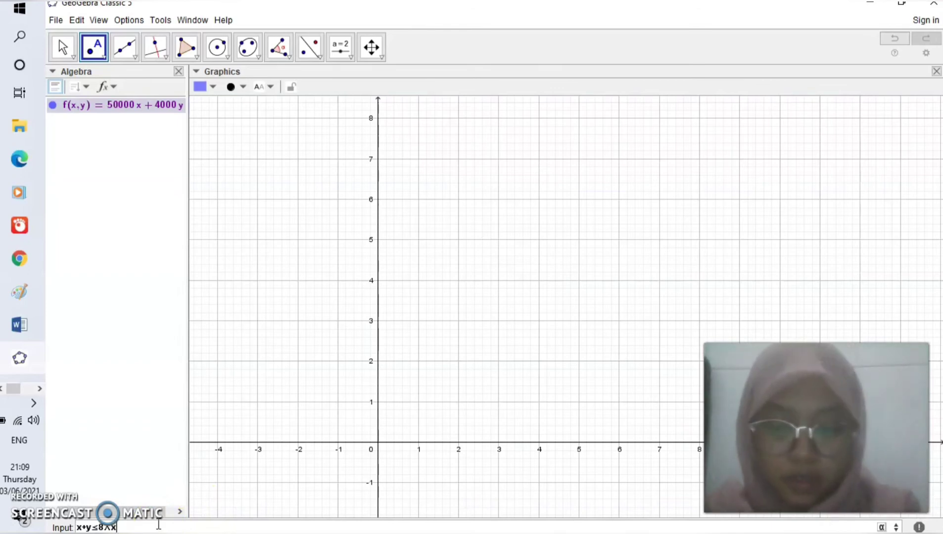
type("+2y")
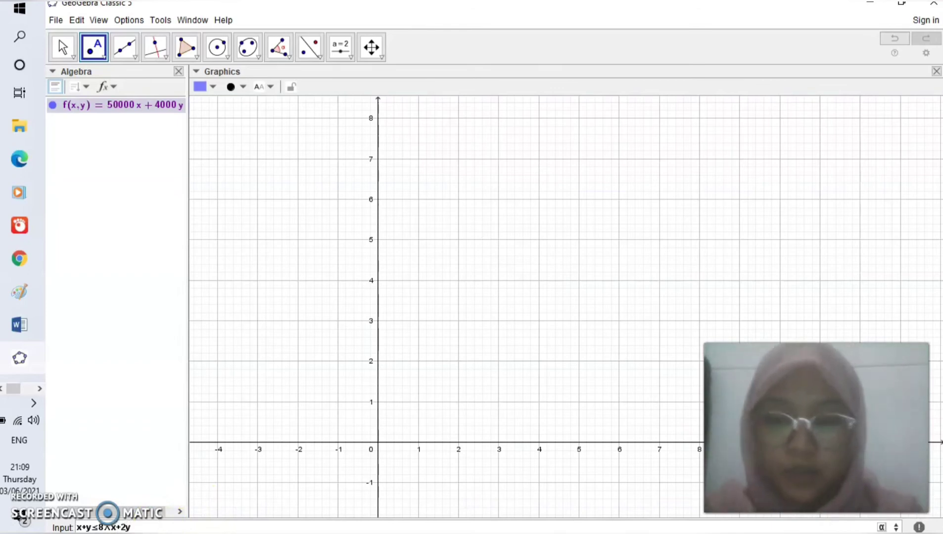
left_click(881, 528)
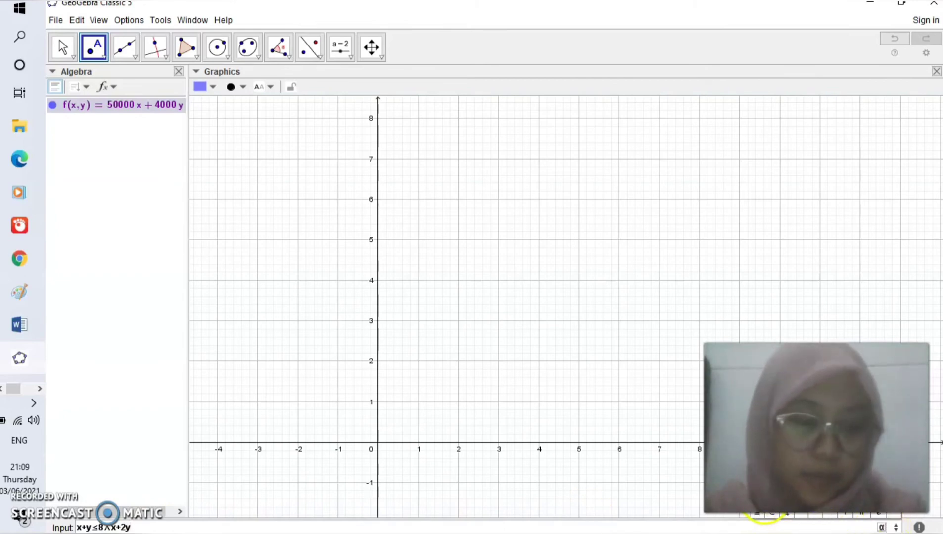
left_click(769, 510)
type("12")
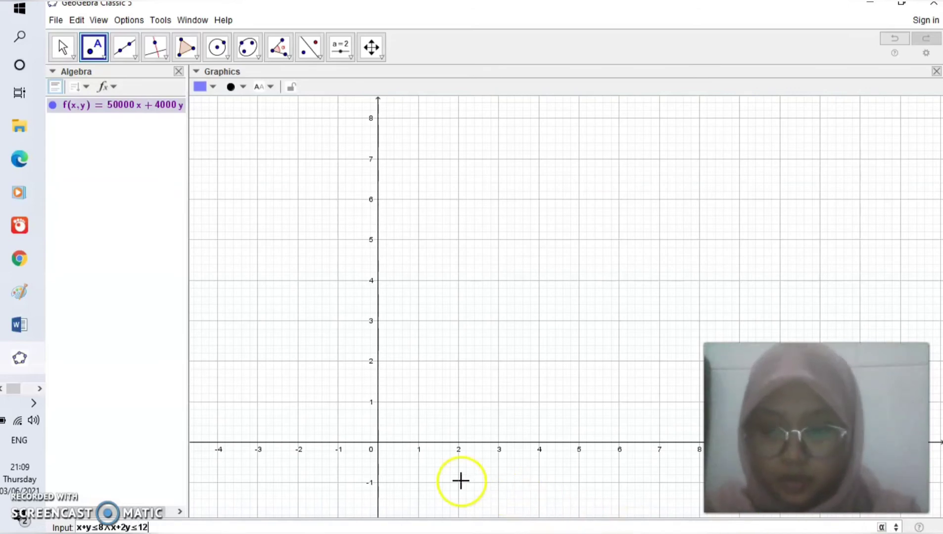
Add the non-negativity condition x≥0 to the combined inequality with a logical AND
left_click(882, 528)
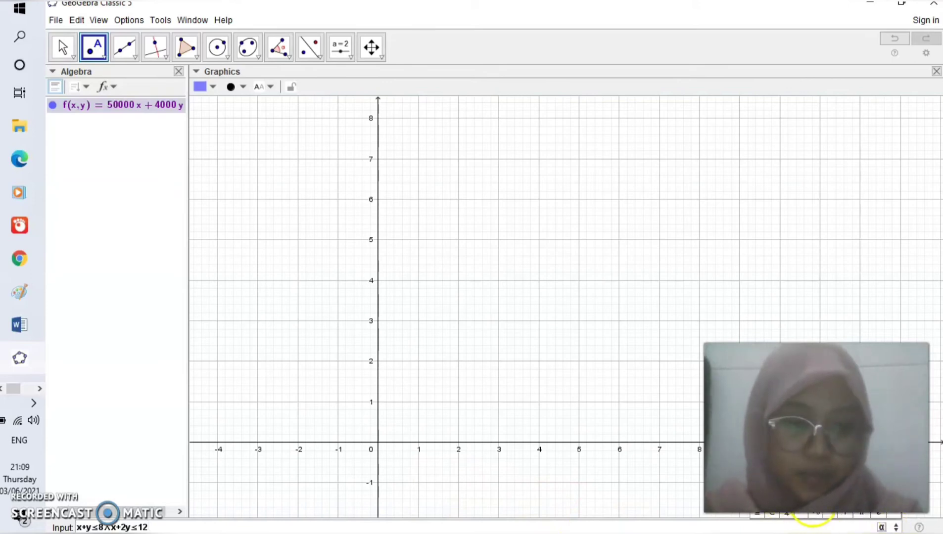
left_click(815, 513)
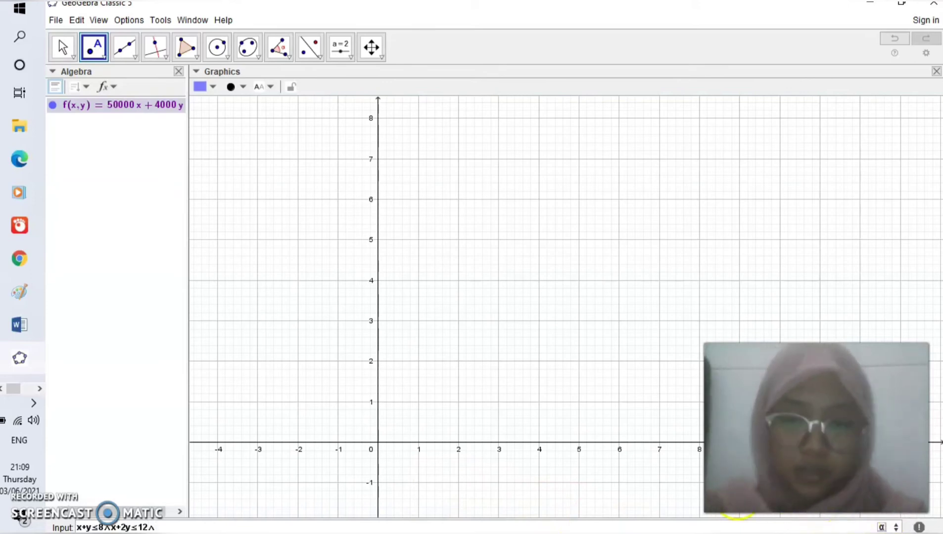
type("x")
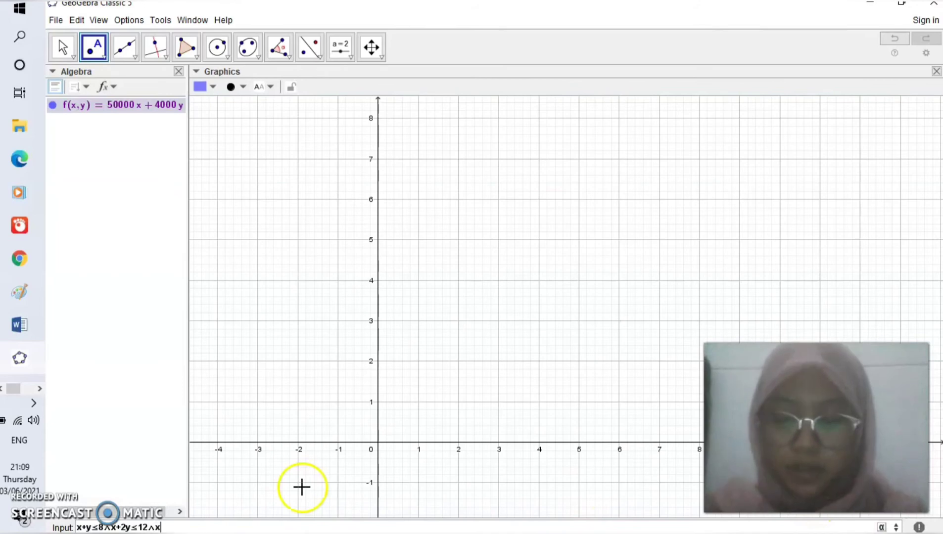
left_click(882, 527)
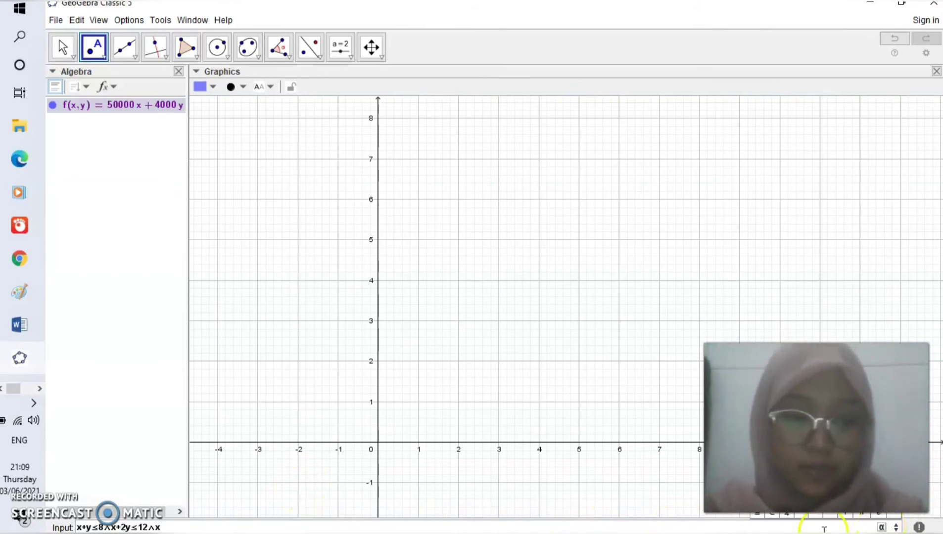
left_click(786, 514)
type("0")
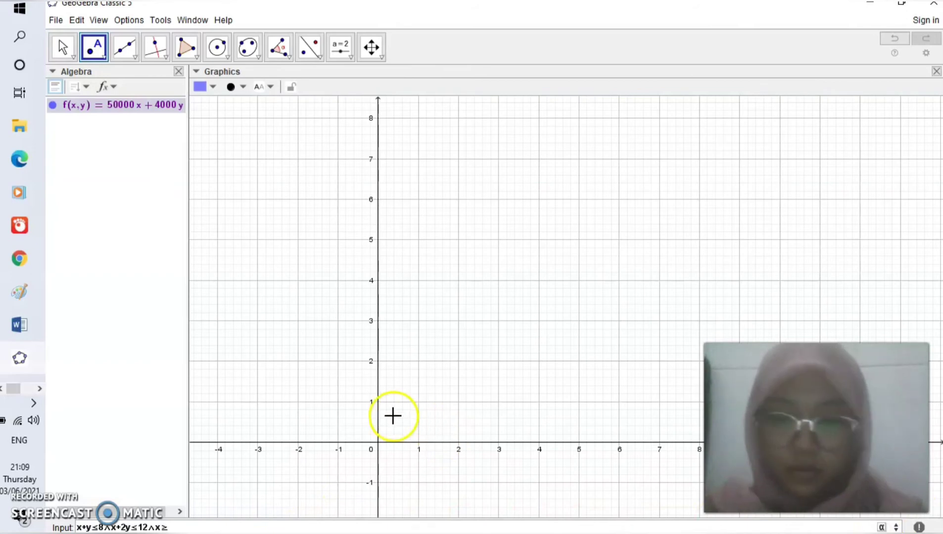
key("Return")
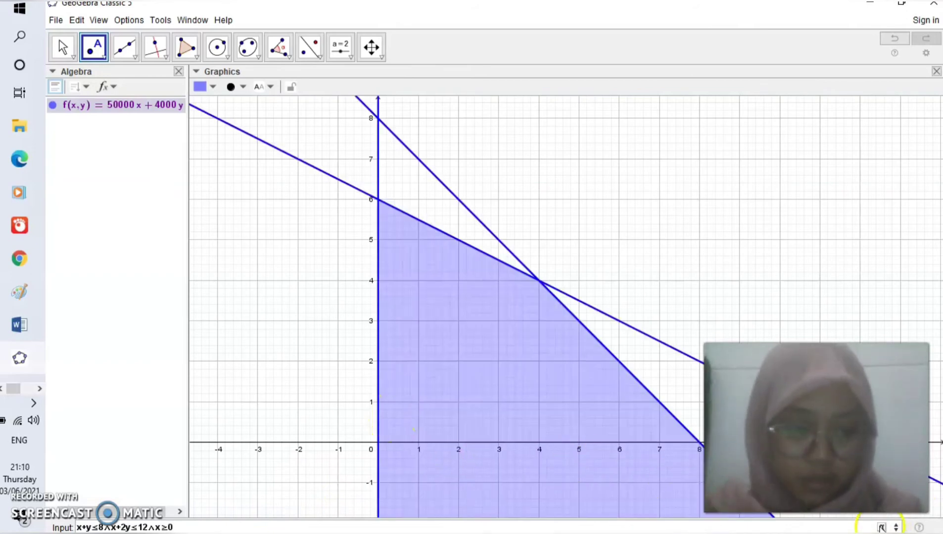
Append ∧y≥0 to the combined inequality and create the shaded feasible region
left_click(882, 527)
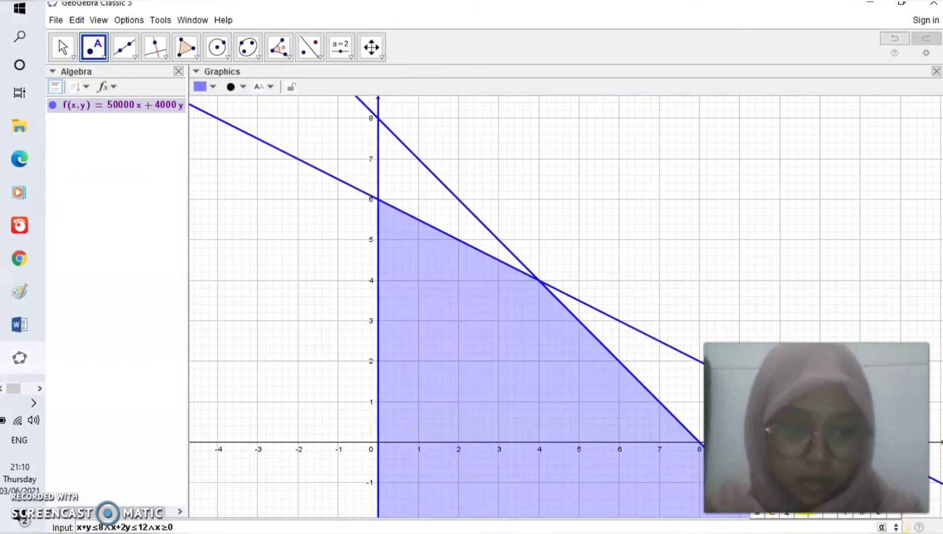
left_click(817, 515)
type("y")
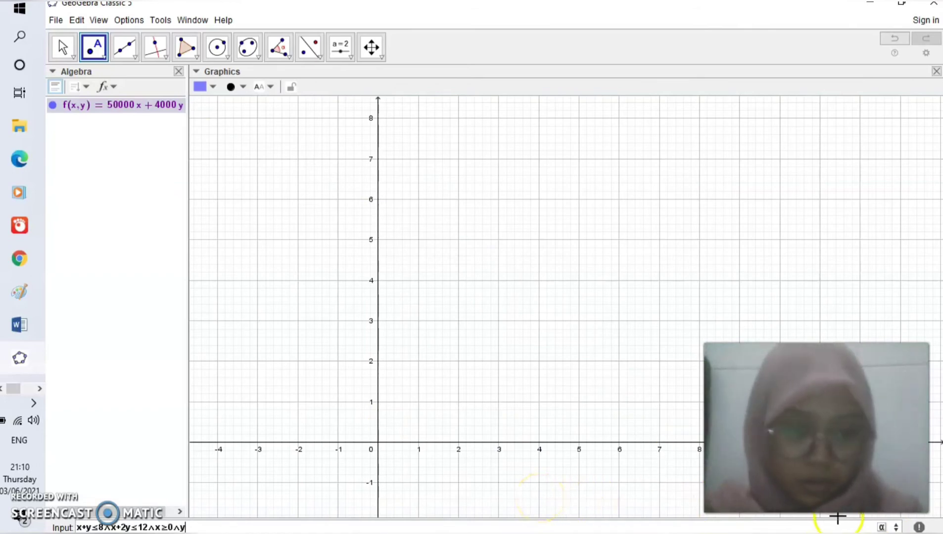
left_click(883, 527)
left_click(826, 515)
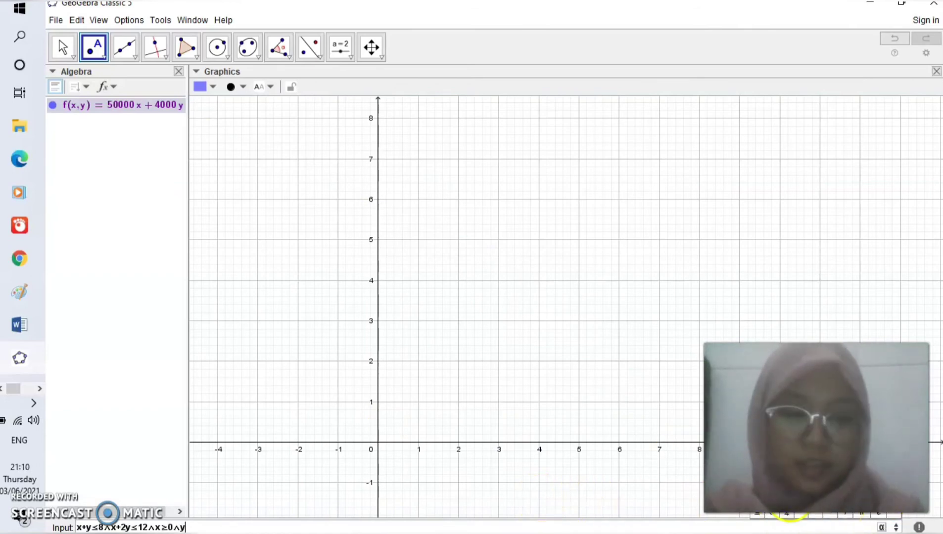
type("0")
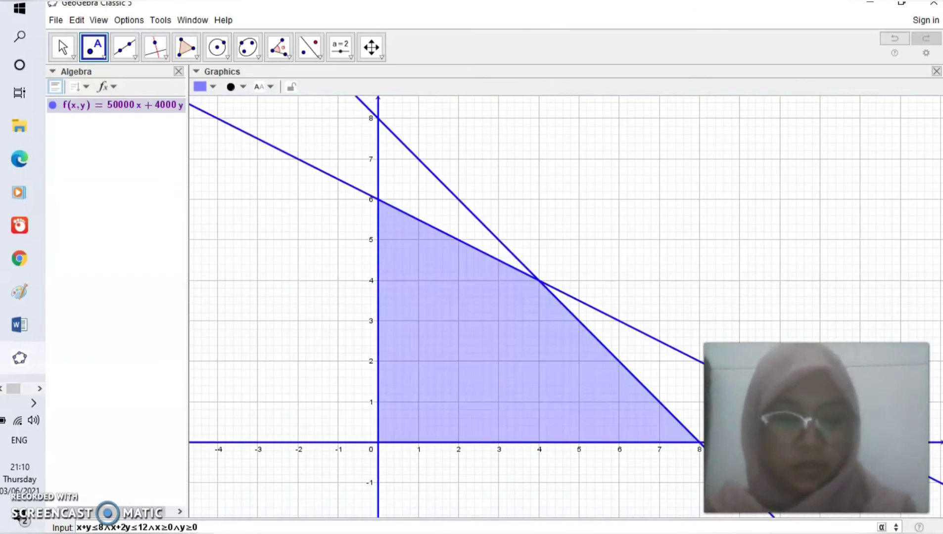
key("Return")
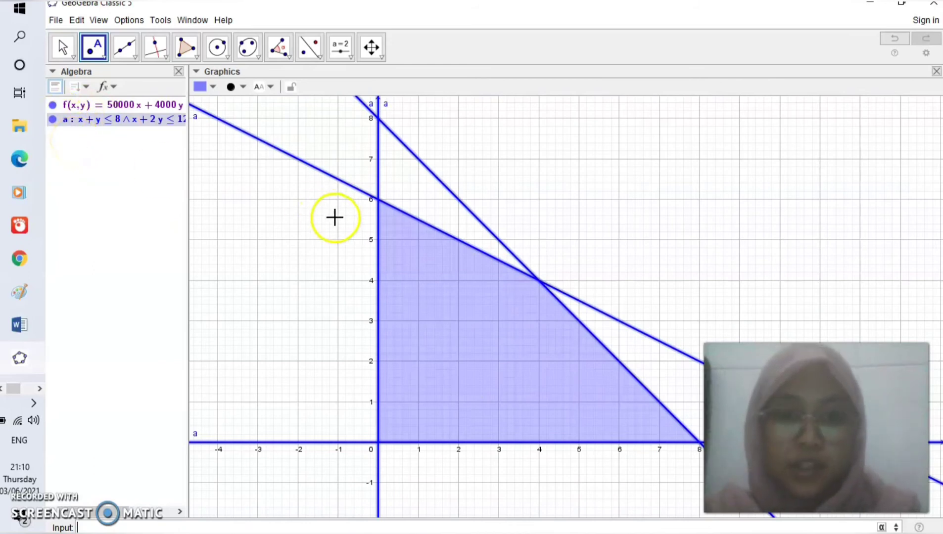
Place points on the feasible region's corners at (8, 0), (4, 4) and (0, 6)
left_click(85, 46)
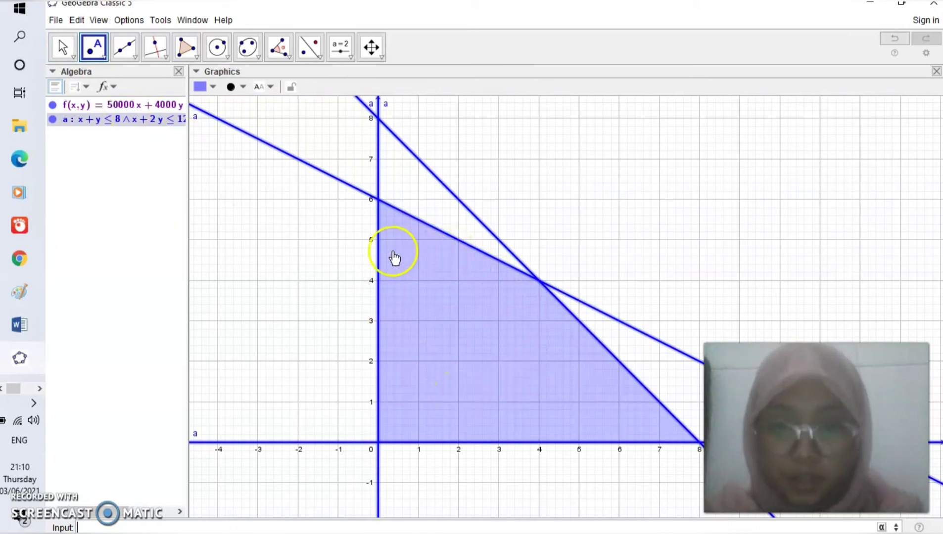
left_click(105, 51)
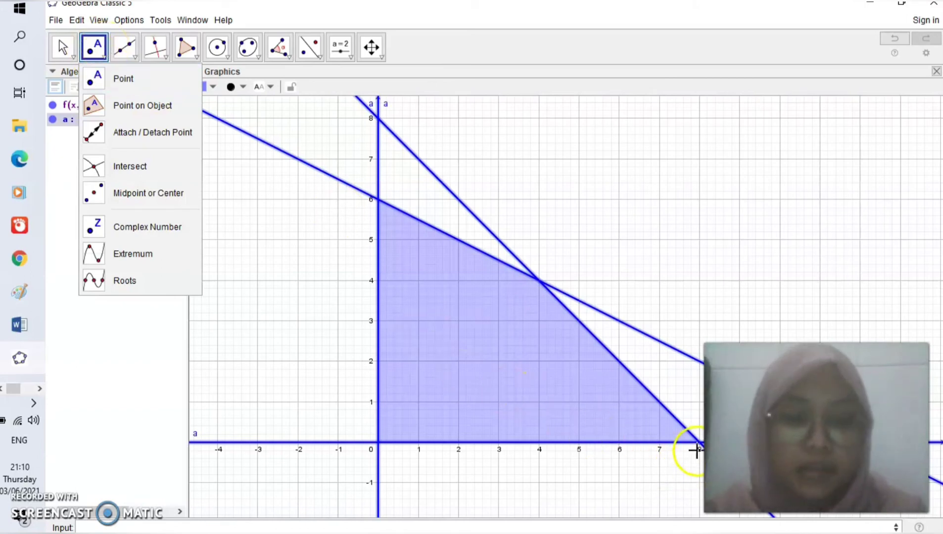
left_click(92, 51)
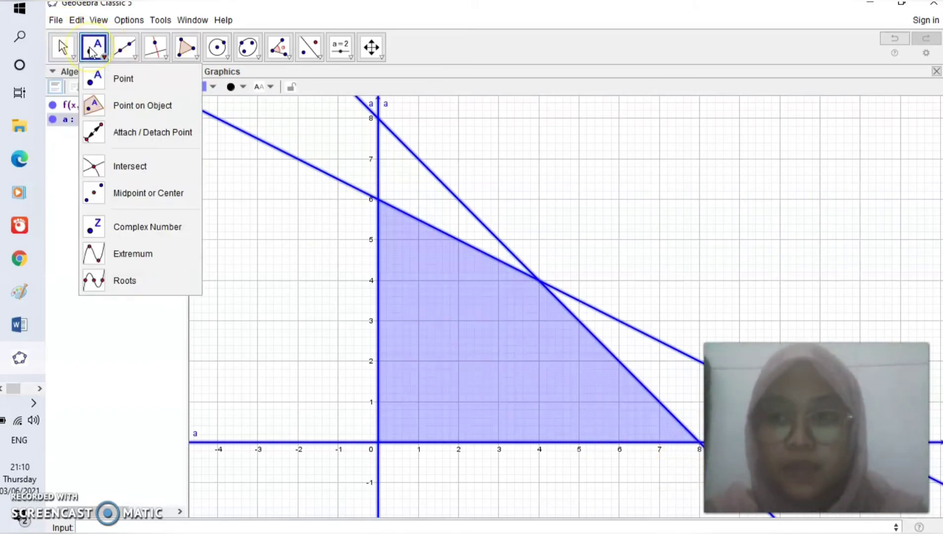
left_click(92, 51)
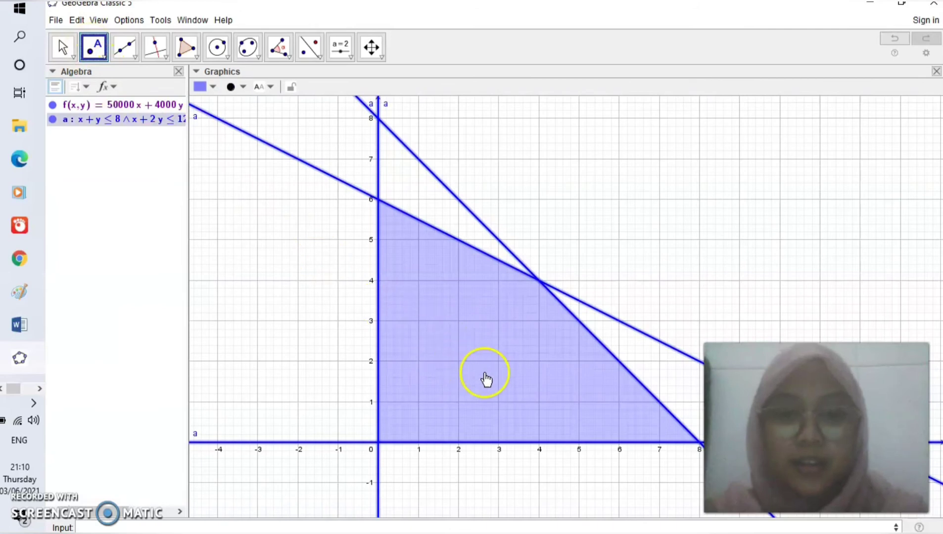
left_click(699, 443)
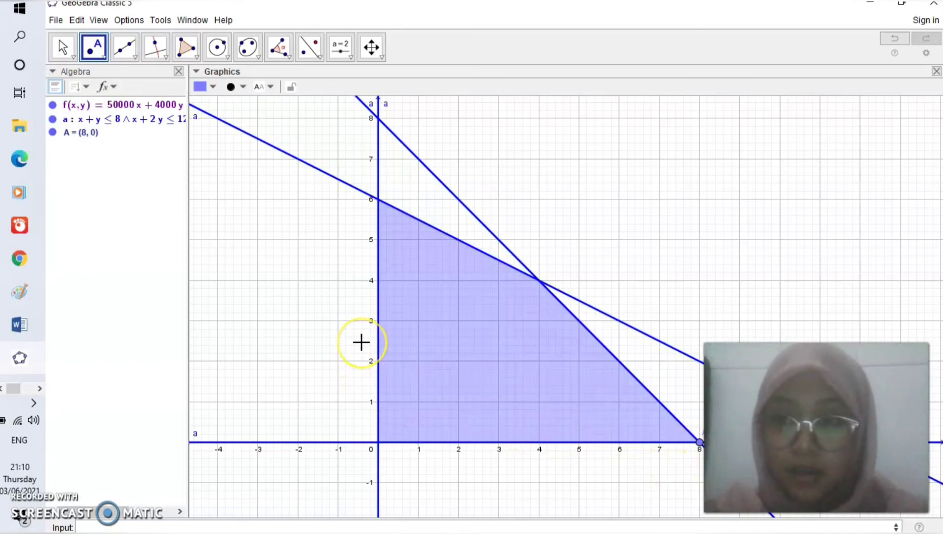
left_click(540, 281)
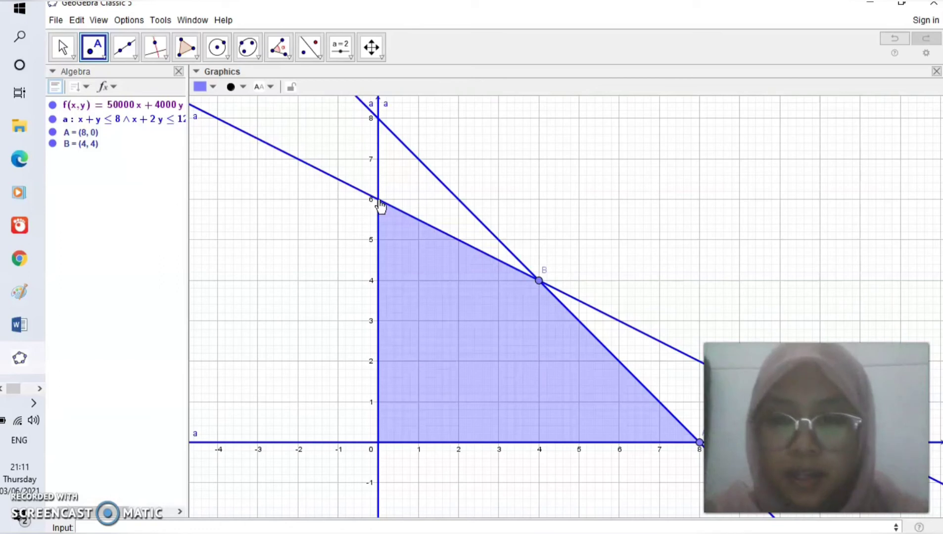
left_click(379, 201)
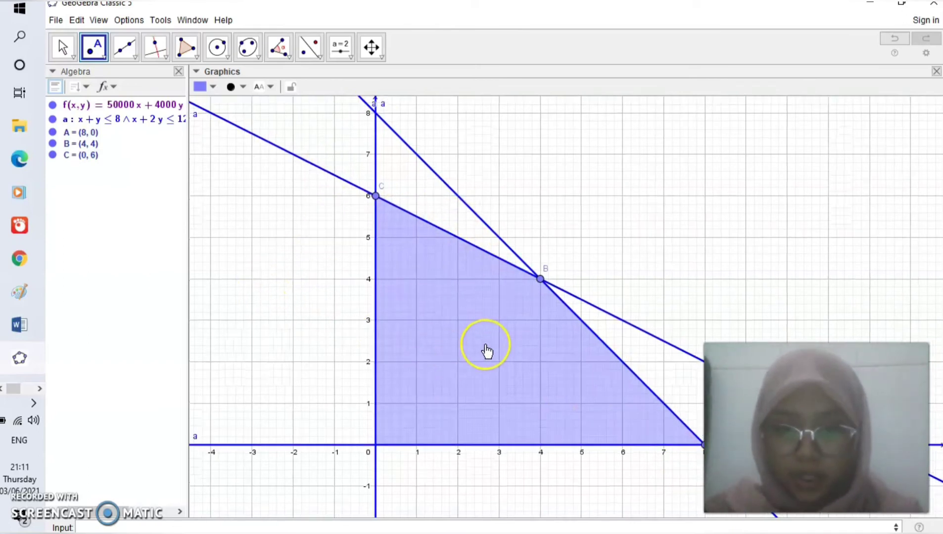
scroll(485, 352, "up", 1)
scroll(487, 352, "down", 1)
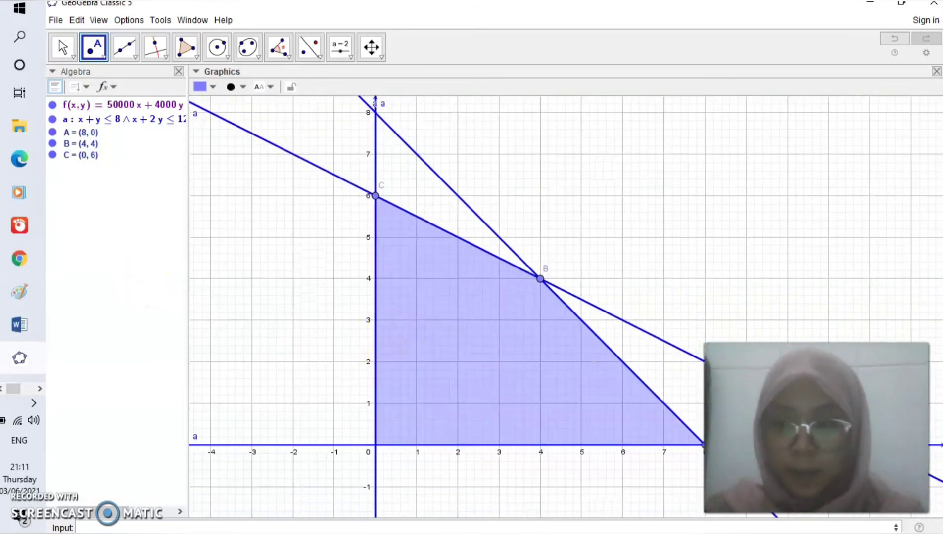
Evaluate the objective function at corner point A by entering f(A)
left_click(40, 389)
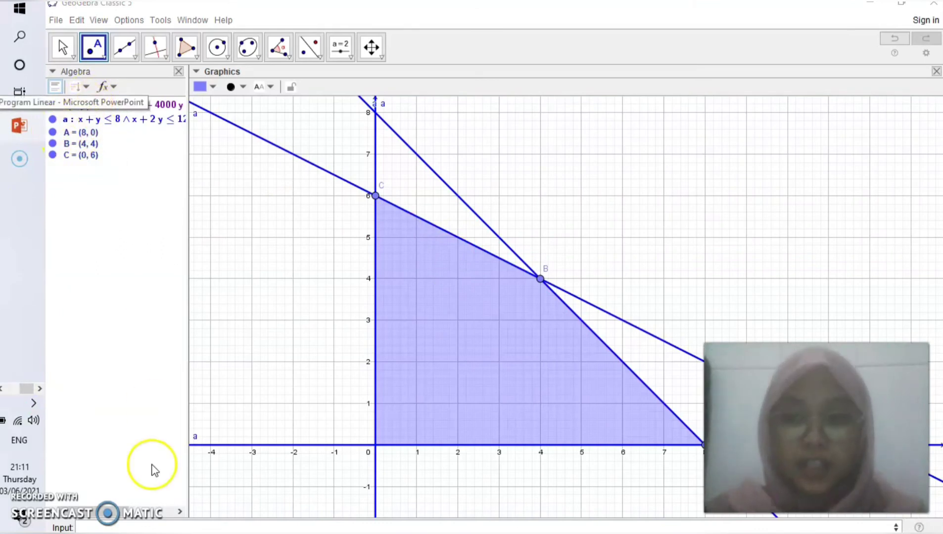
left_click(113, 528)
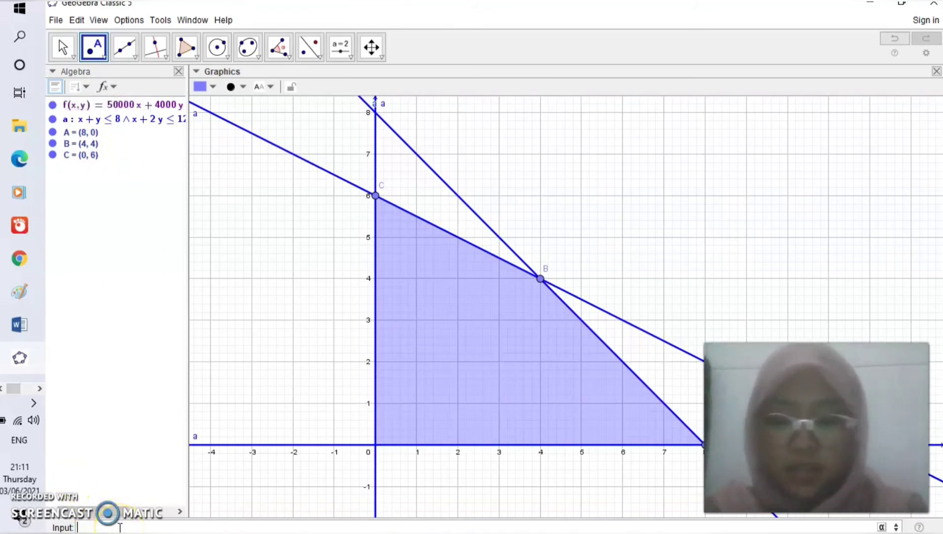
type("f(A")
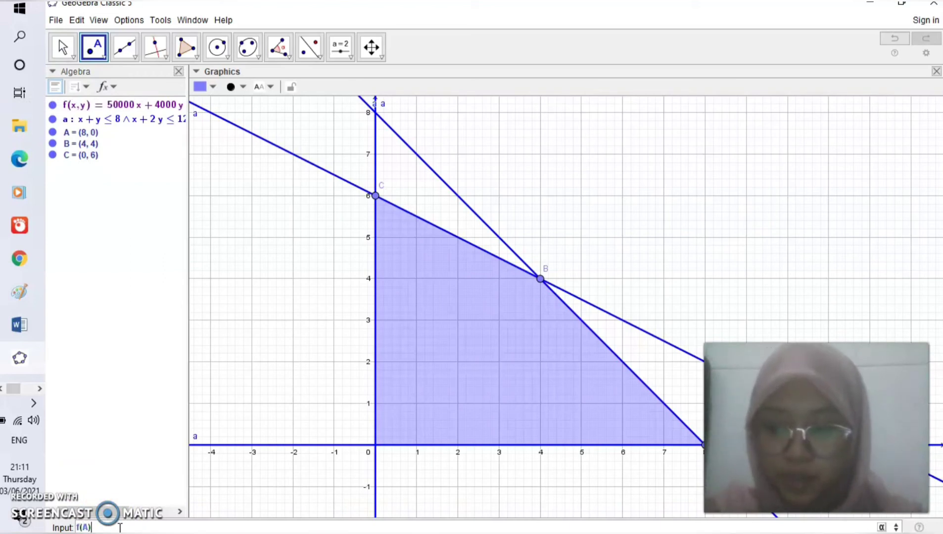
key("Return")
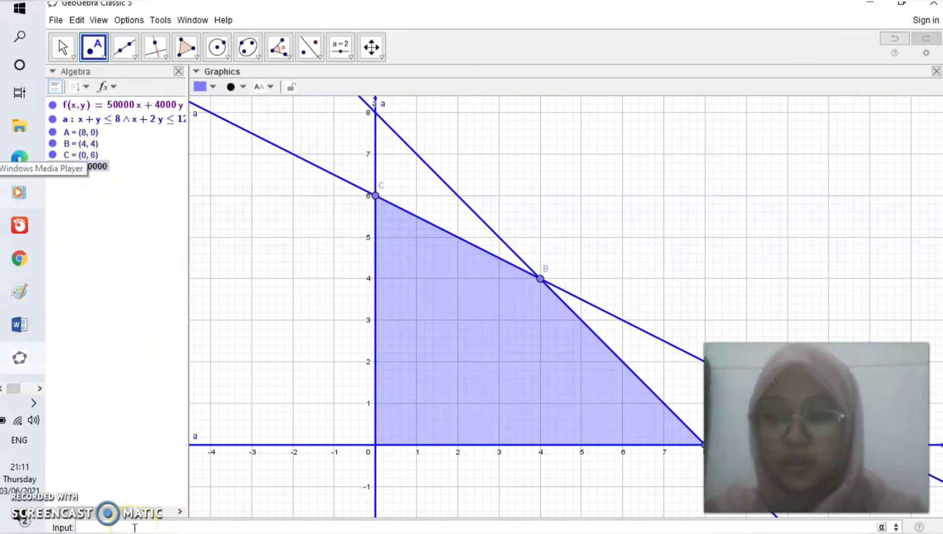
Evaluate the objective function at corner point B by entering f(B)
type("f")
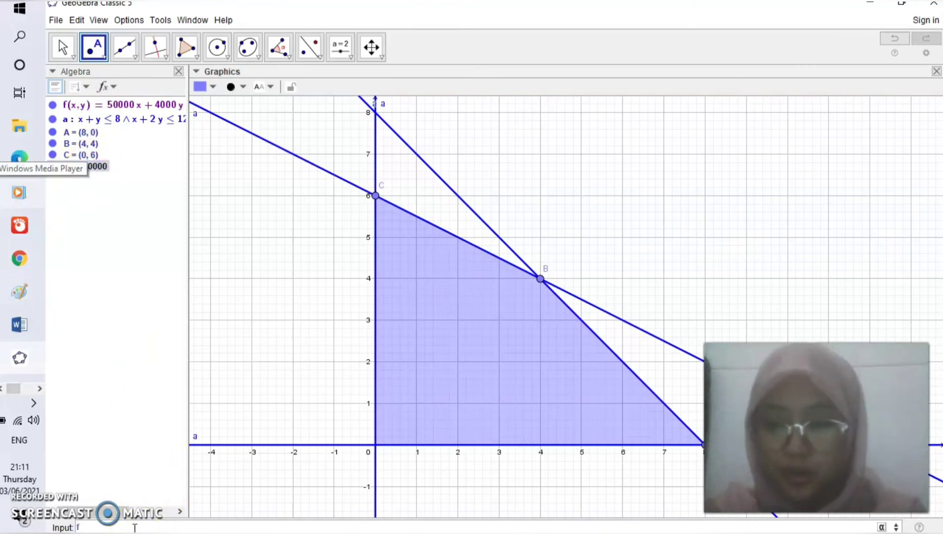
type("(")
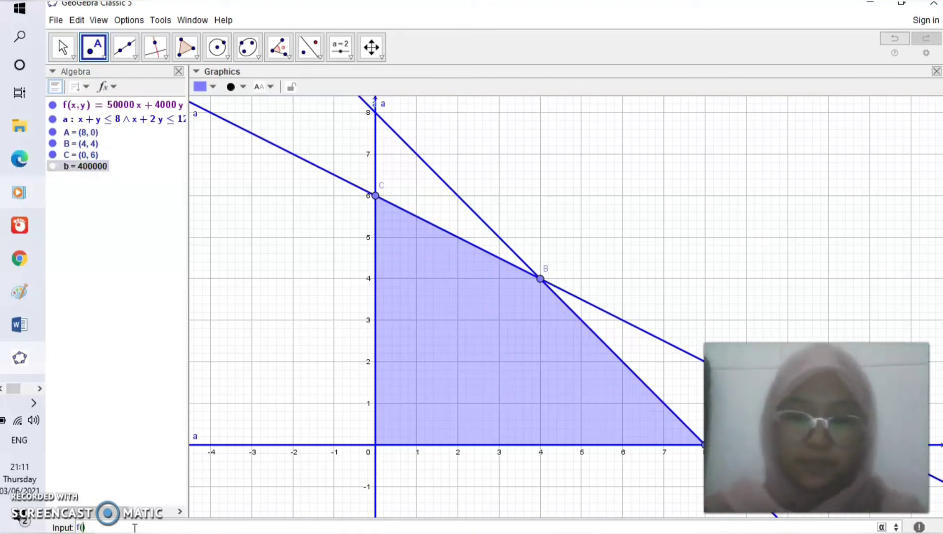
type("0,6")
key("Return")
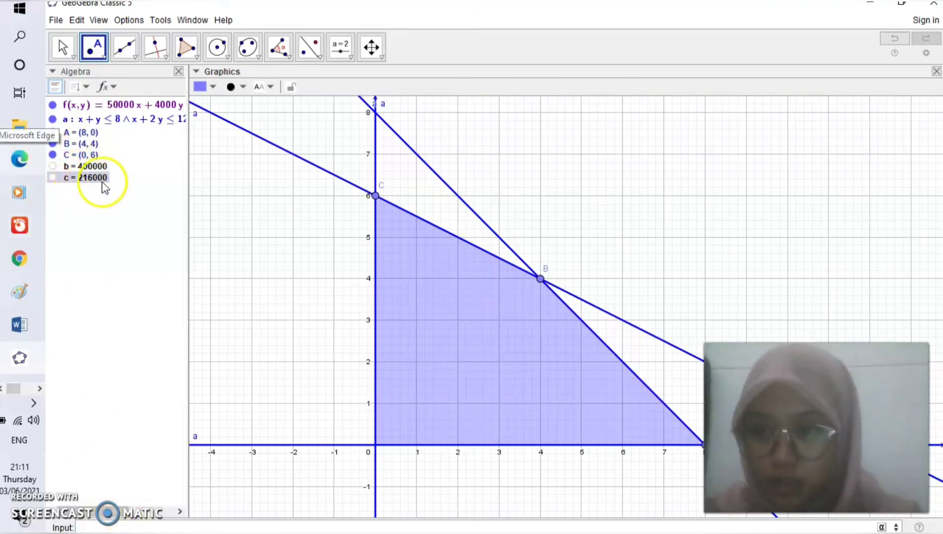
left_click(119, 527)
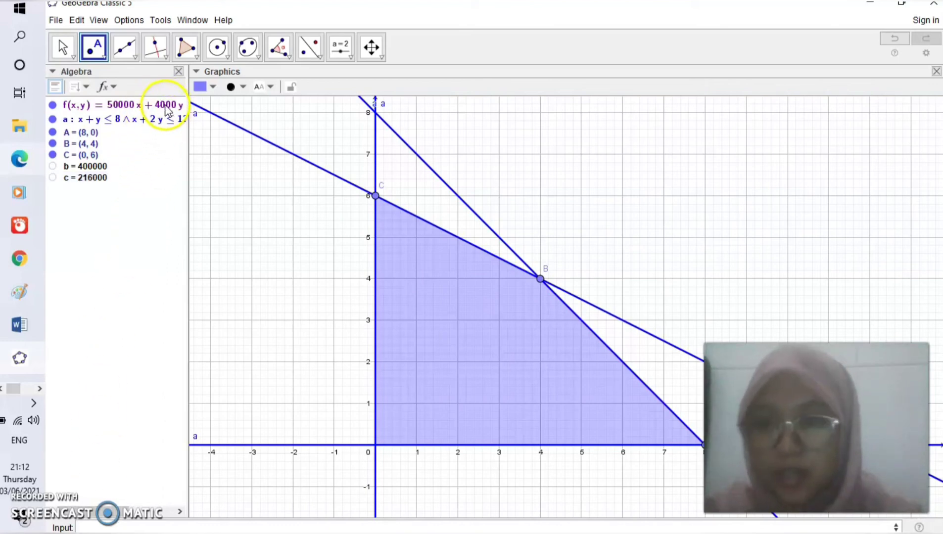
Try to change the y coefficient in the objective function f(x, y) to 40000
double_click(164, 107)
left_click(151, 106)
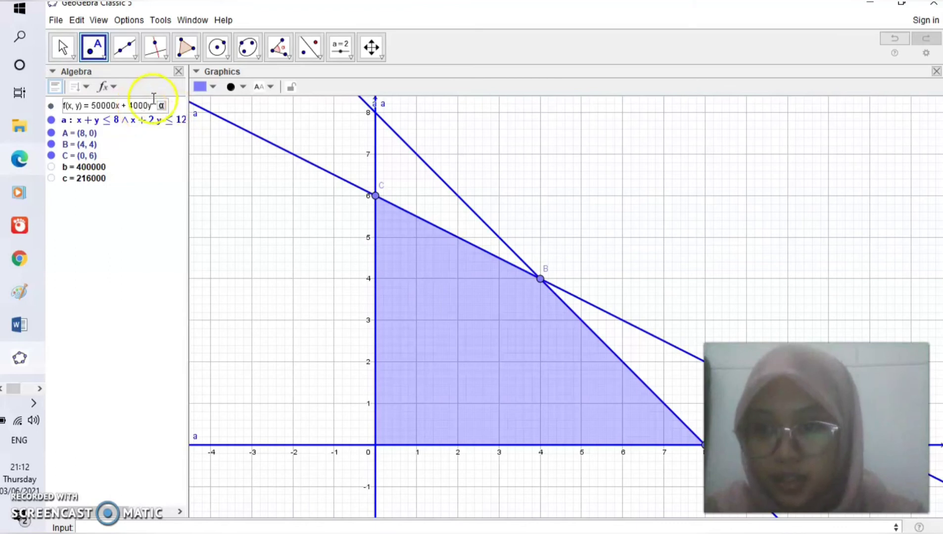
key("BackSpace")
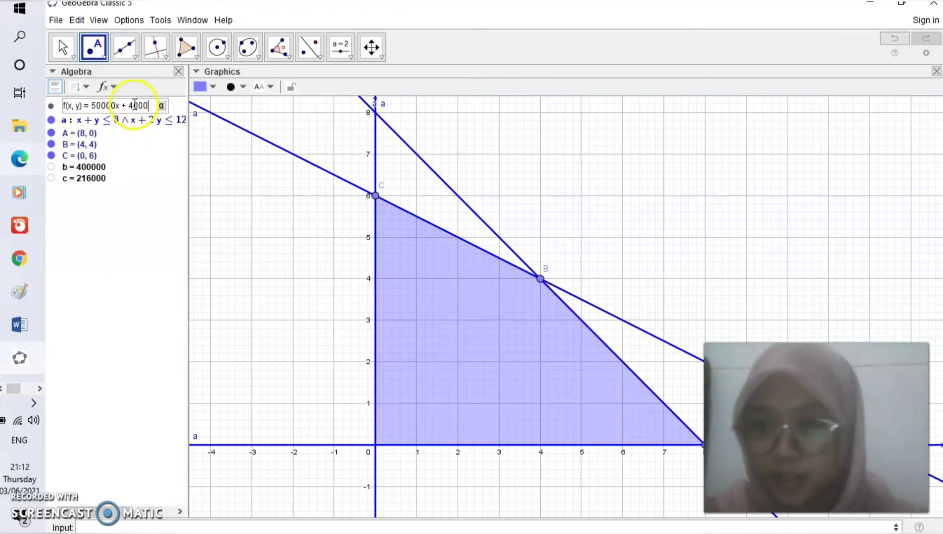
type("0y")
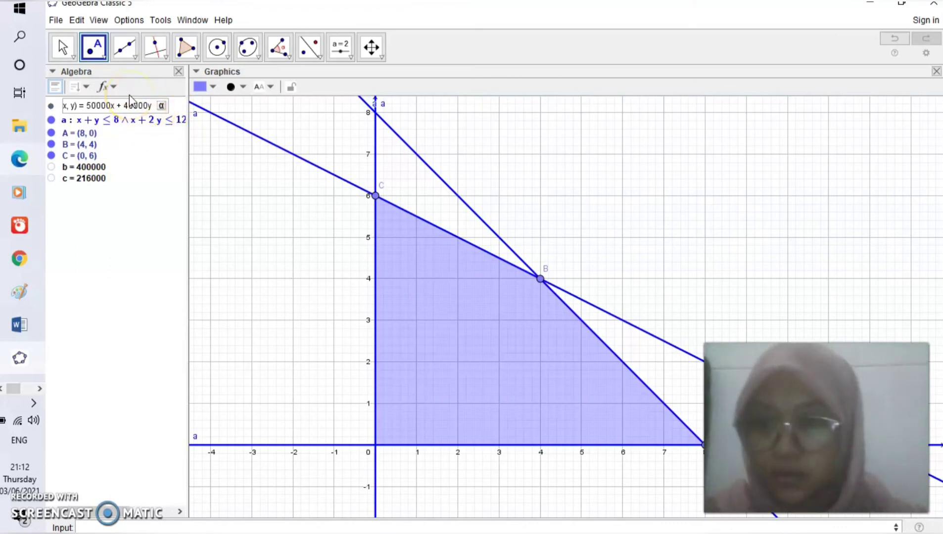
key("Return")
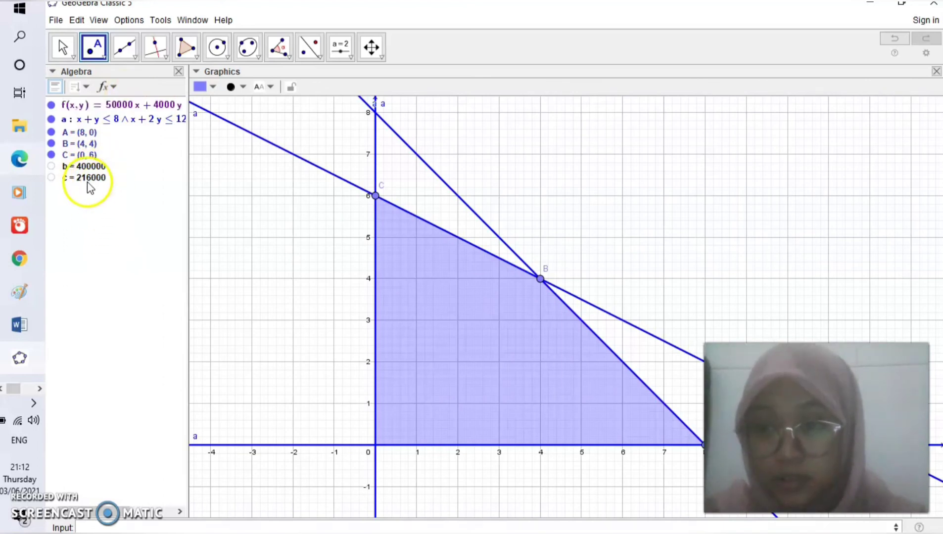
Delete the value c and enter f(B) again to recalculate the objective function at point B
right_click(91, 181)
left_click(127, 227)
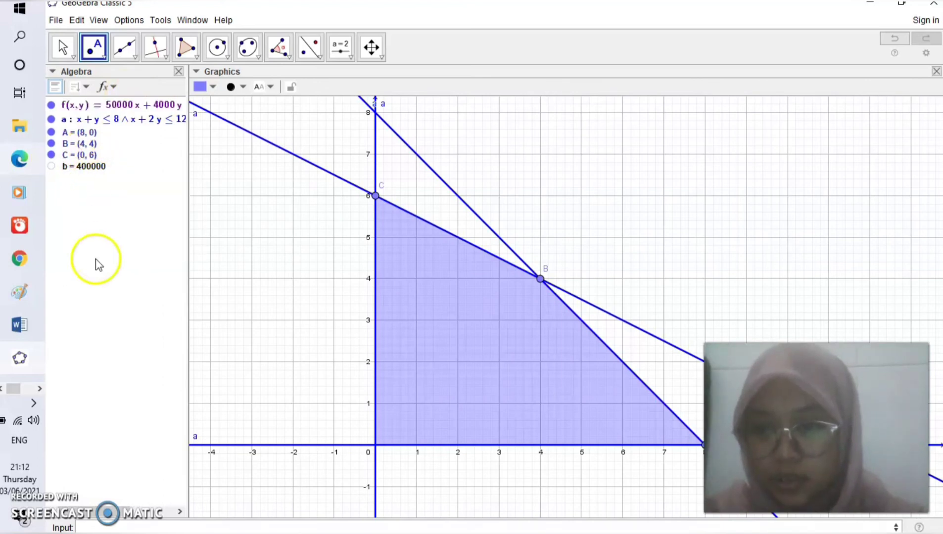
type("f(B)")
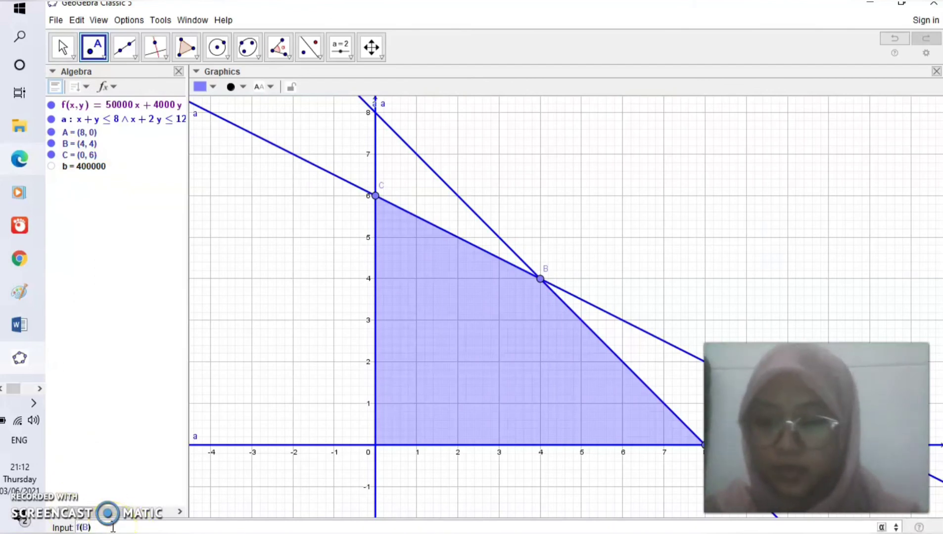
key("Return")
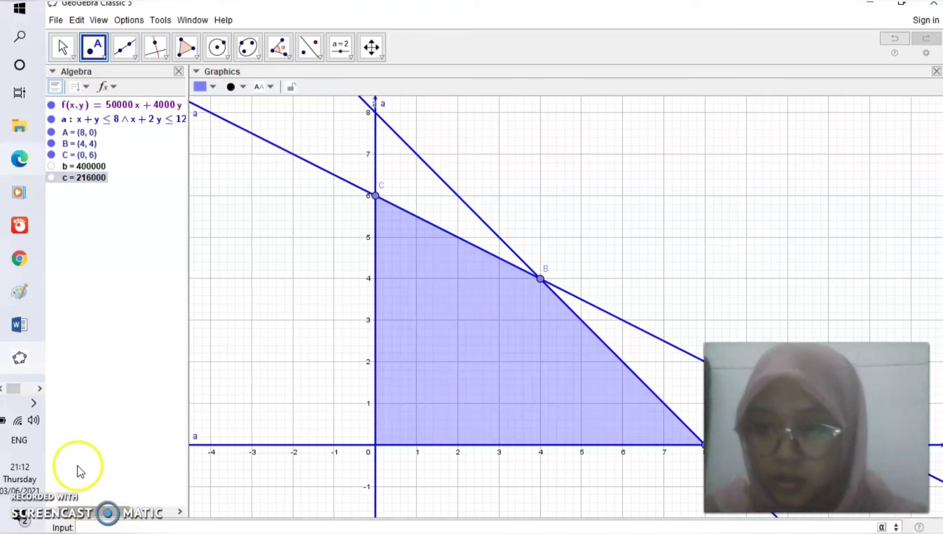
Correct the objective function to f(x, y) = 50000x + 40000y
double_click(150, 105)
left_click(150, 106)
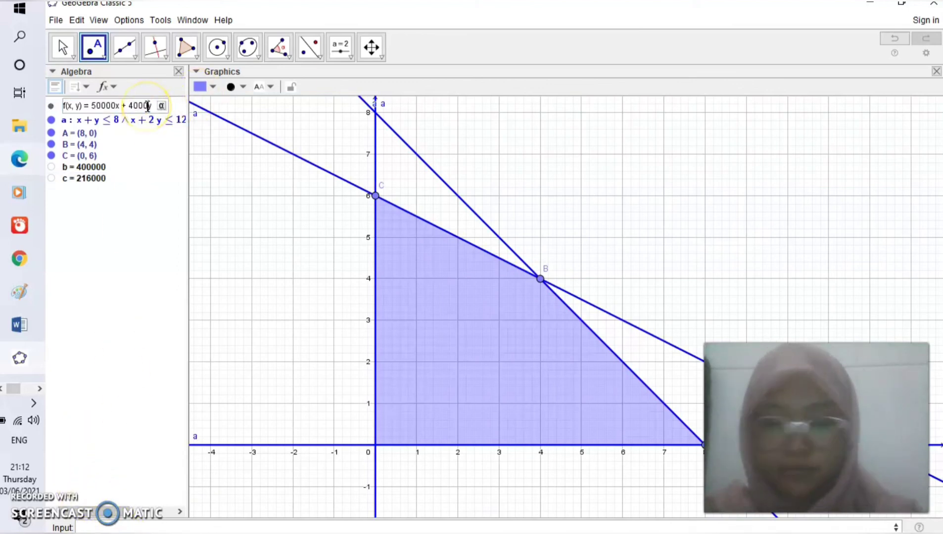
type("0")
key("Return")
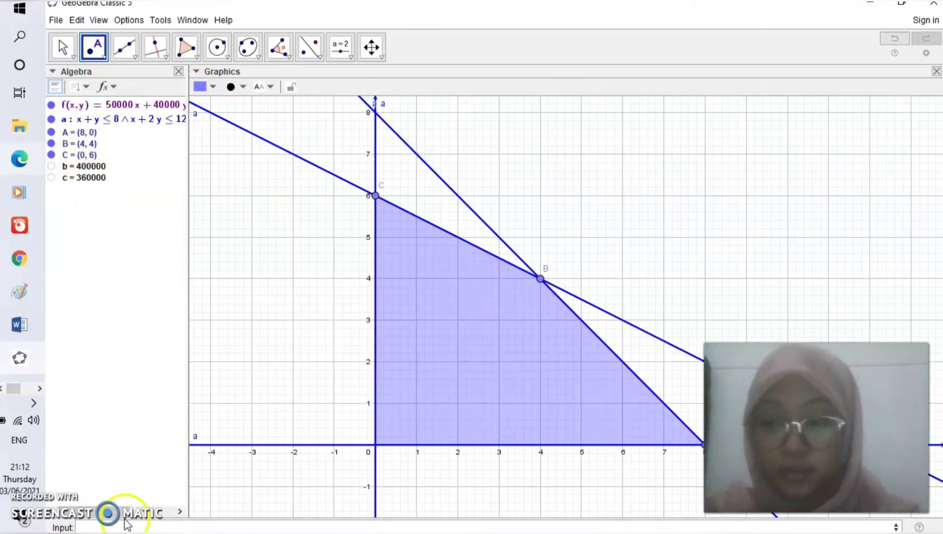
Evaluate the corrected objective function at corner point C by entering f(C)
type("f")
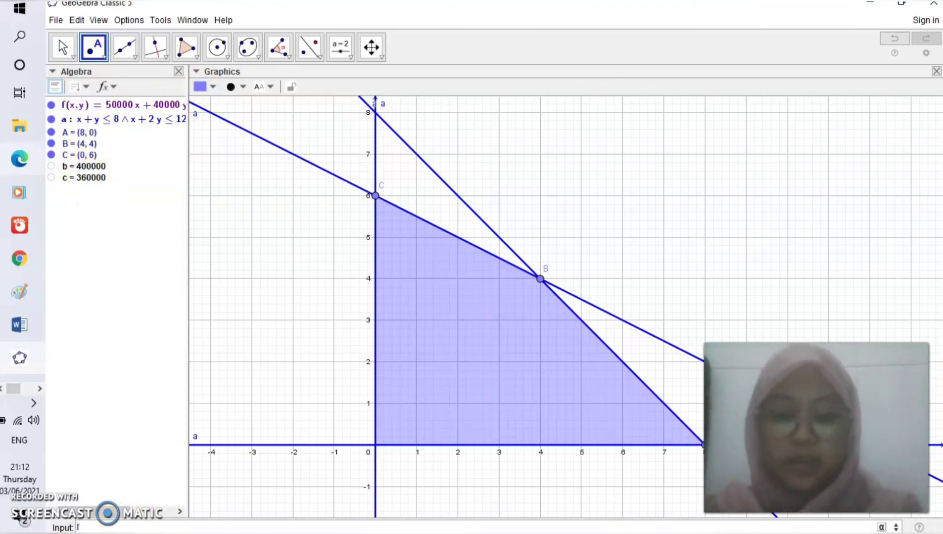
type("(C")
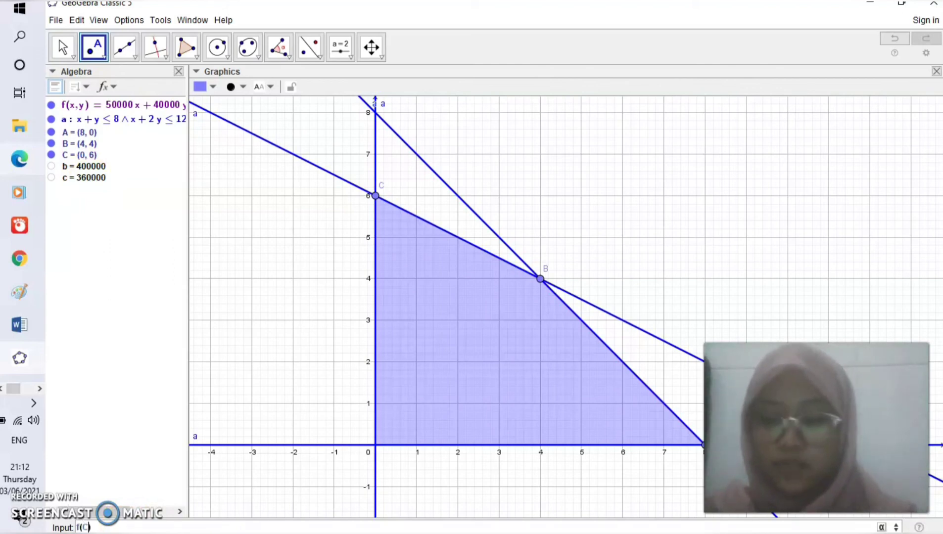
key("Return")
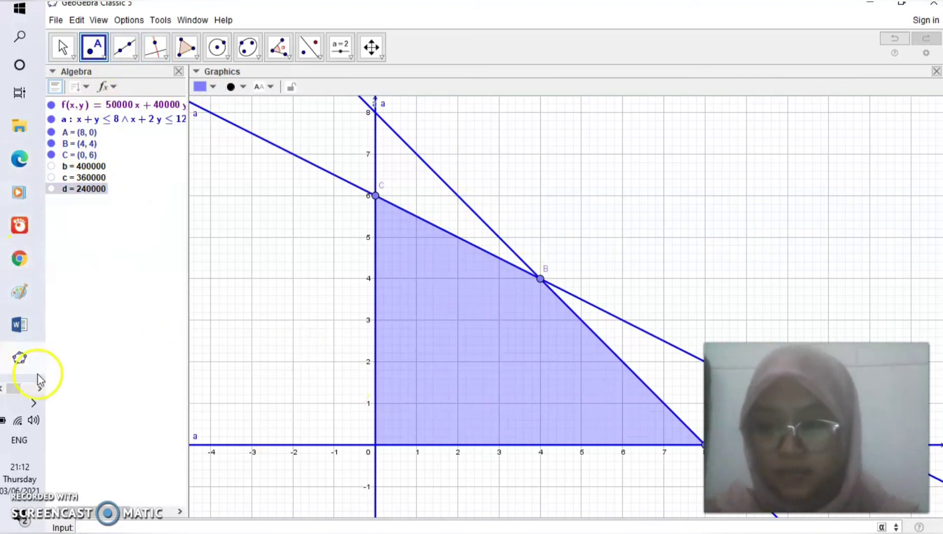
Switch to the Program Linear presentation in PowerPoint and show slide 13 with the feasible region graph
left_click(35, 388)
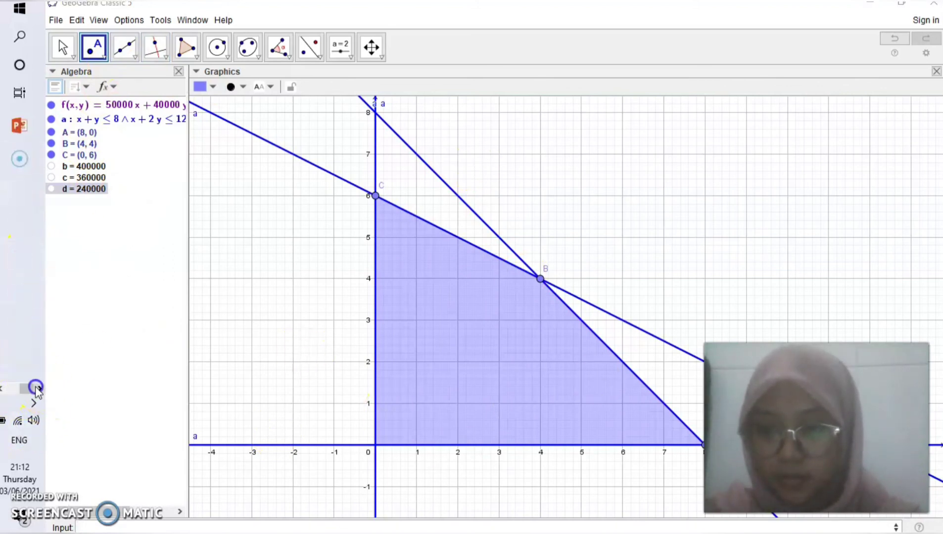
left_click(20, 127)
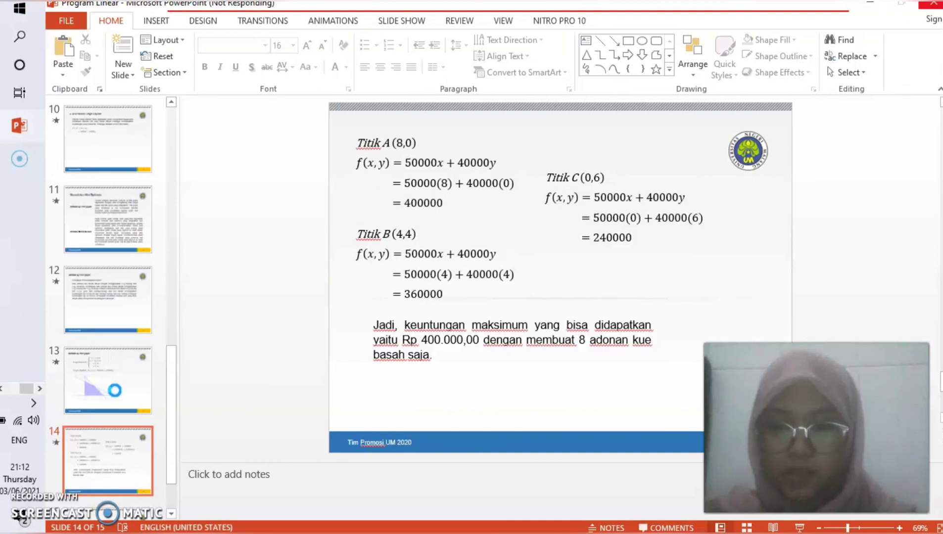
left_click(115, 391)
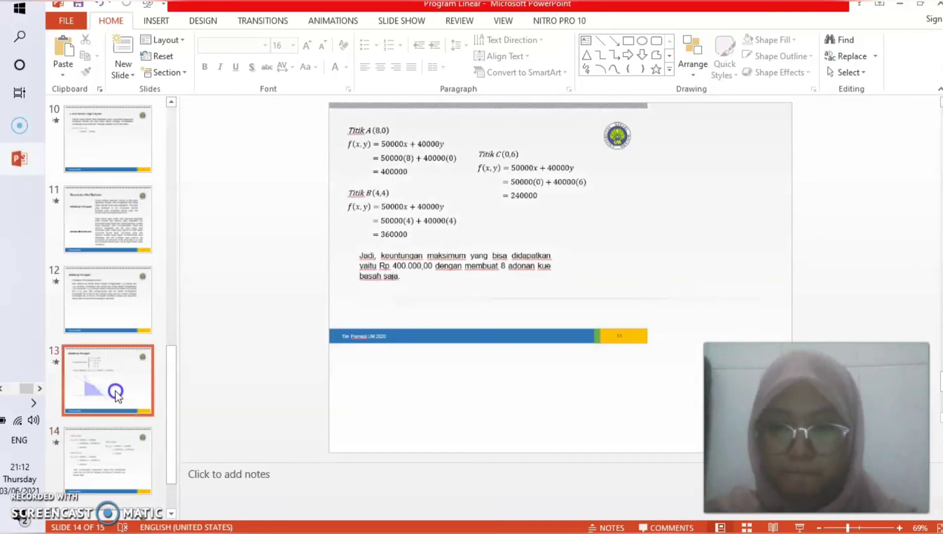